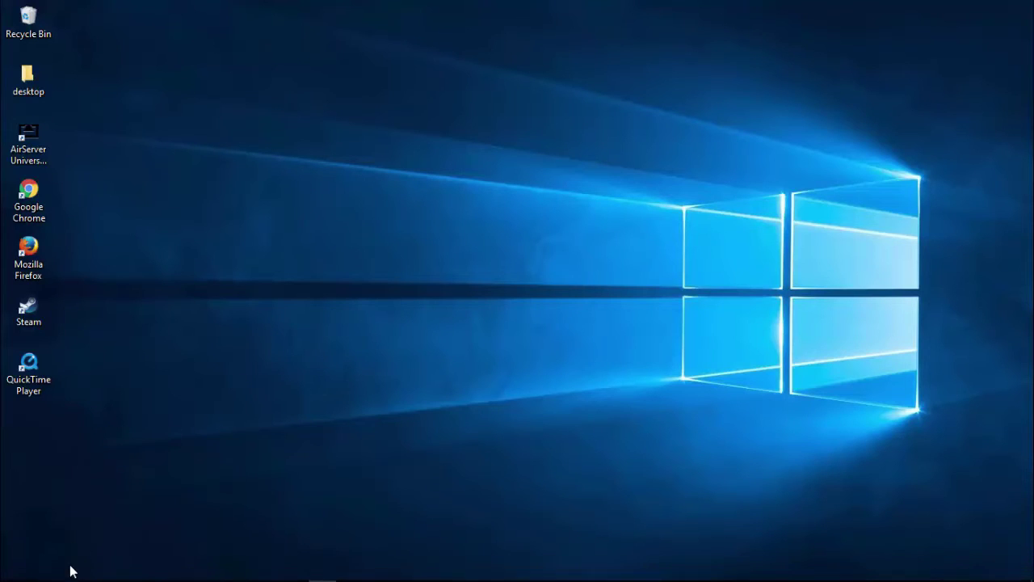
Search the Microsoft Store for 'touch vpn' to bring up TouchVPN
click(70, 571)
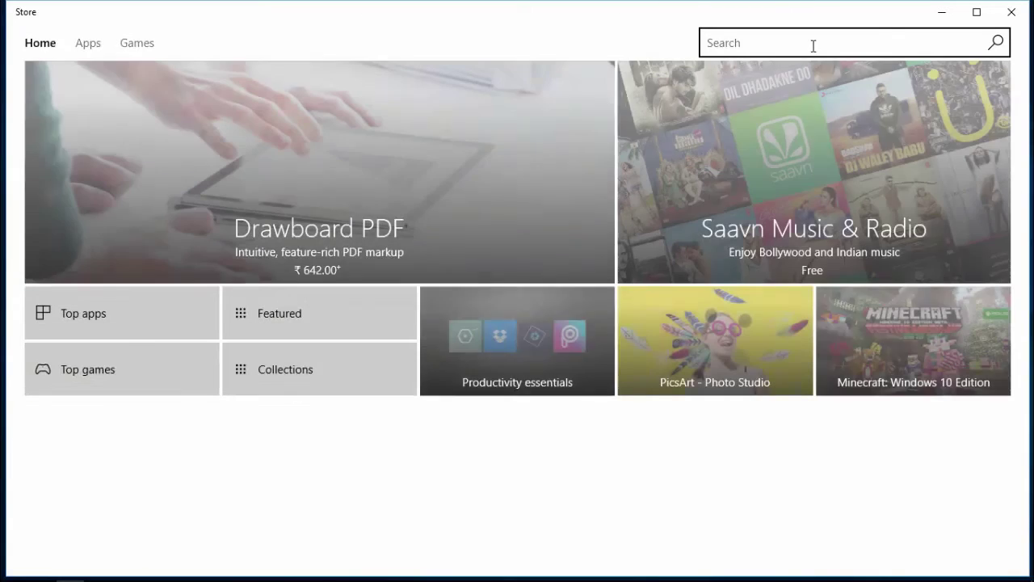
click(813, 44)
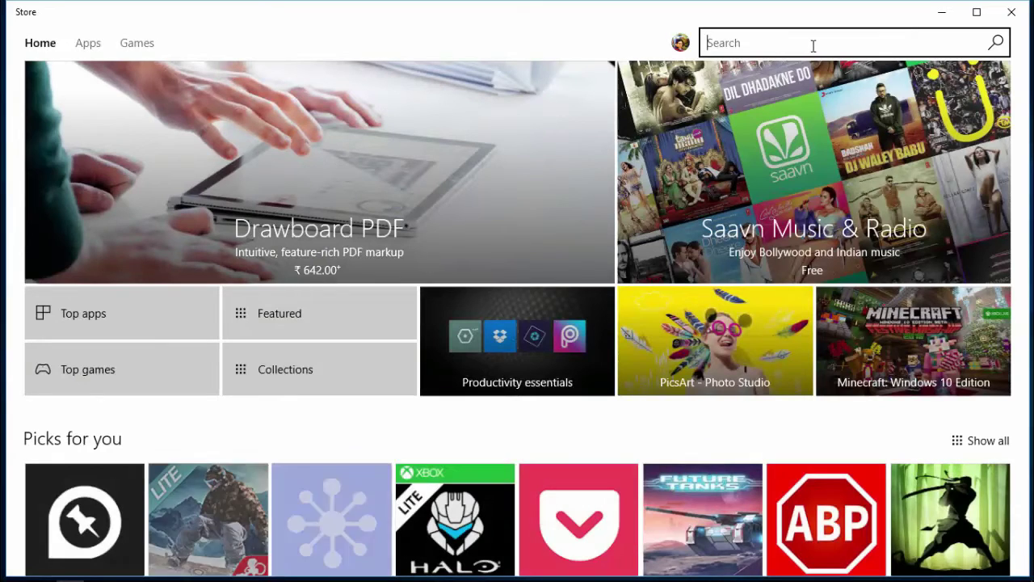
text(touch)
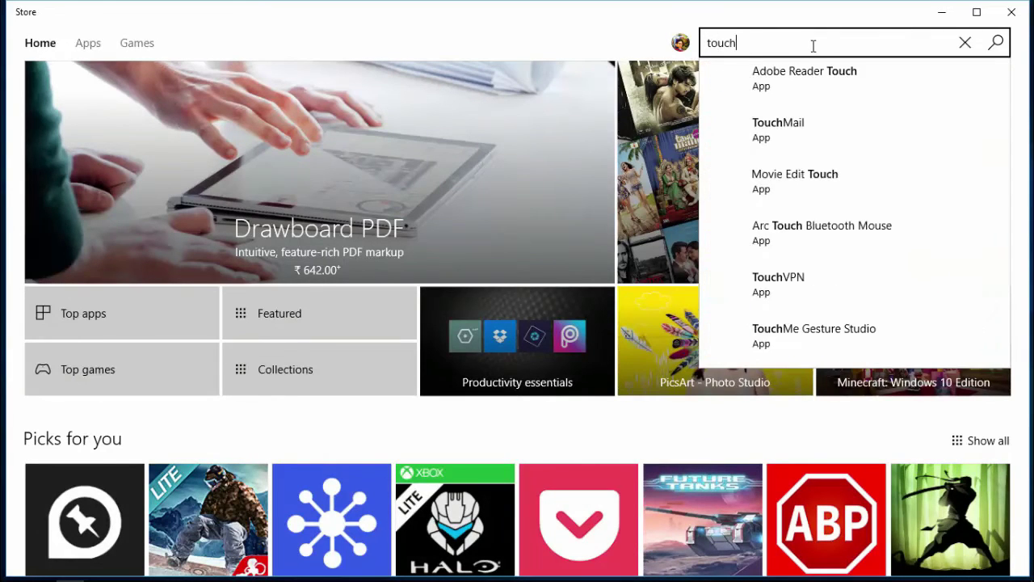
text( vpn)
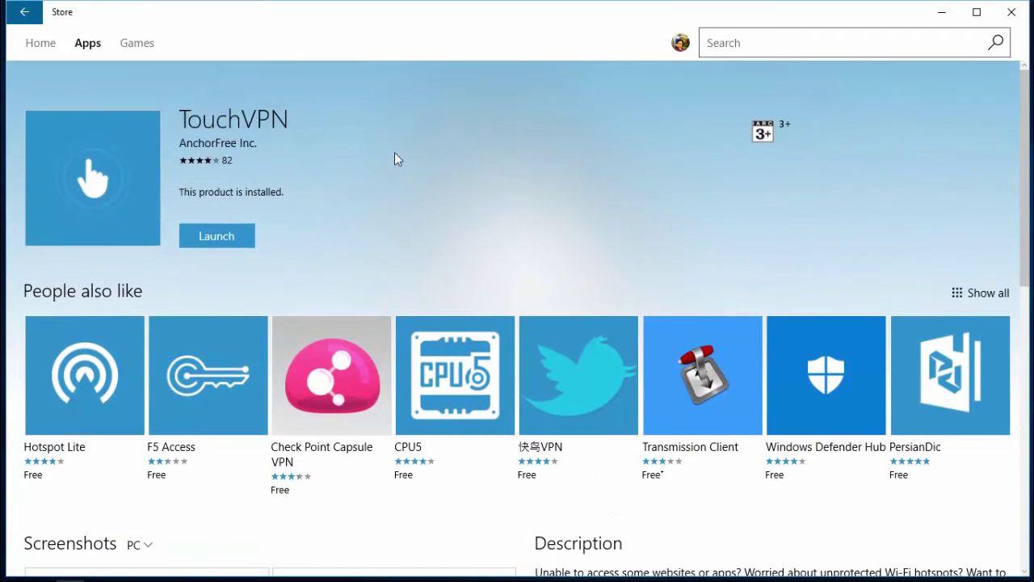
scroll(396, 158, down, 1)
scroll(396, 159, down, 1)
scroll(396, 158, down, 1)
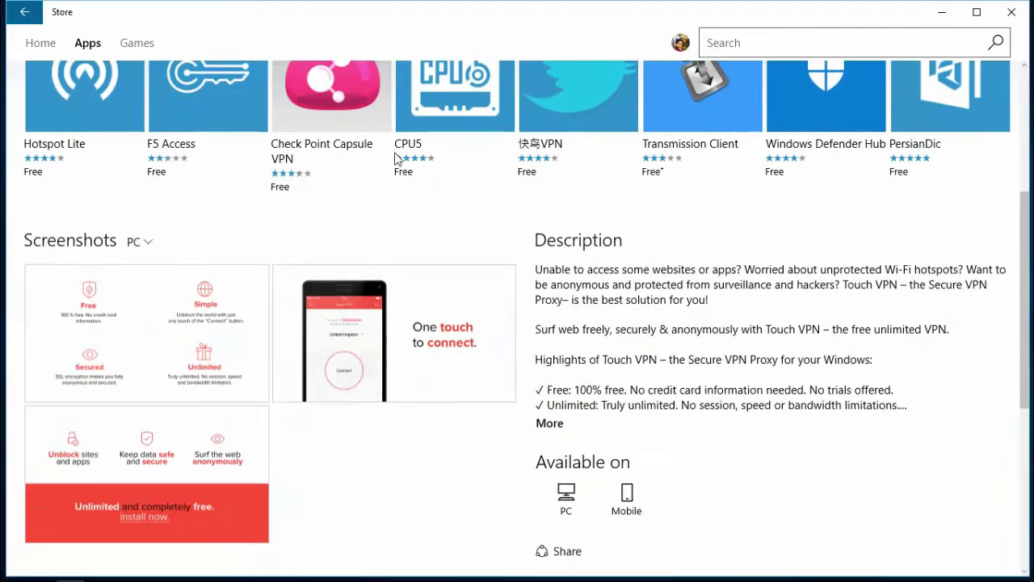
scroll(396, 158, down, 1)
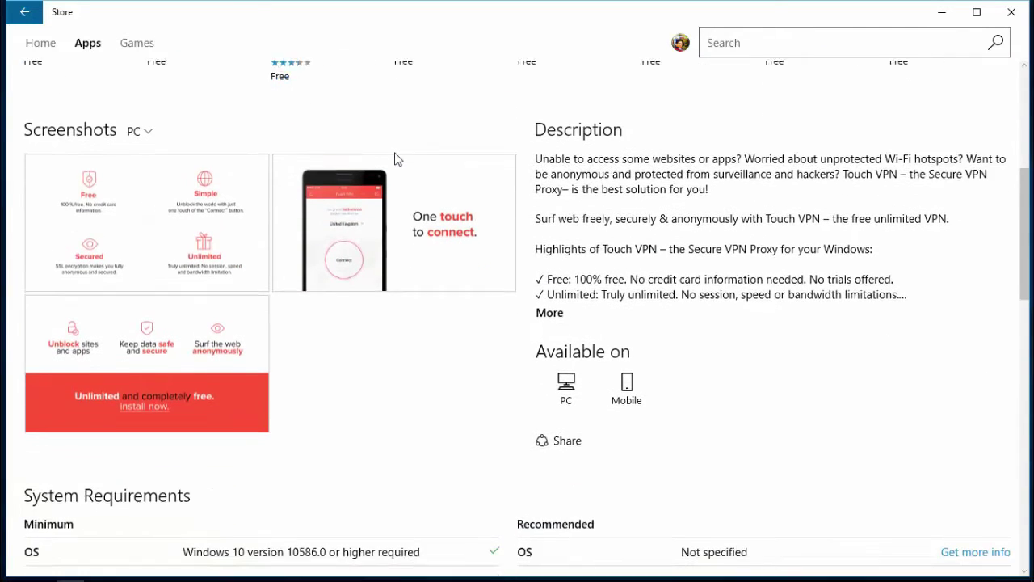
scroll(396, 158, down, 1)
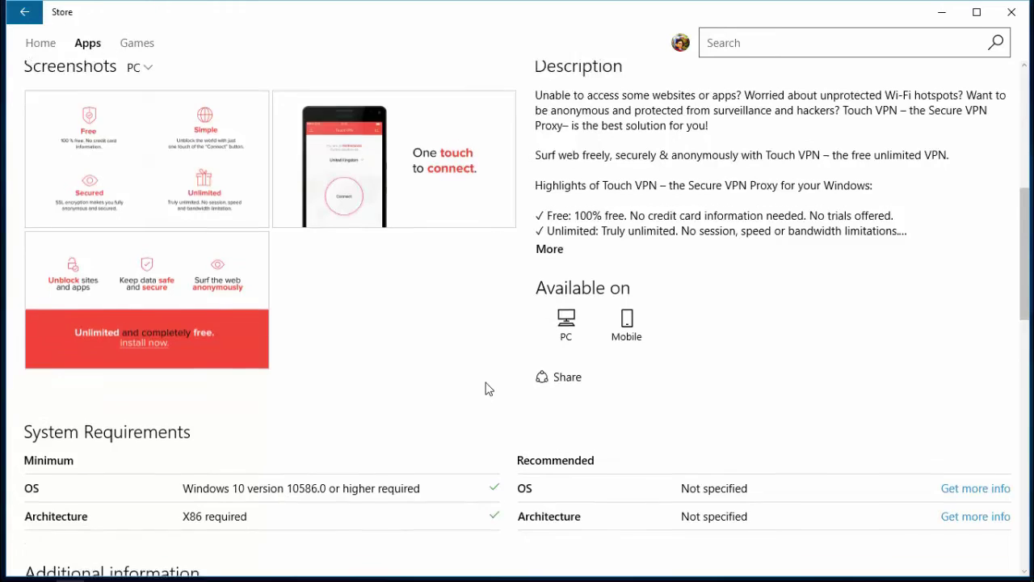
scroll(488, 389, down, 3)
scroll(488, 389, down, 1)
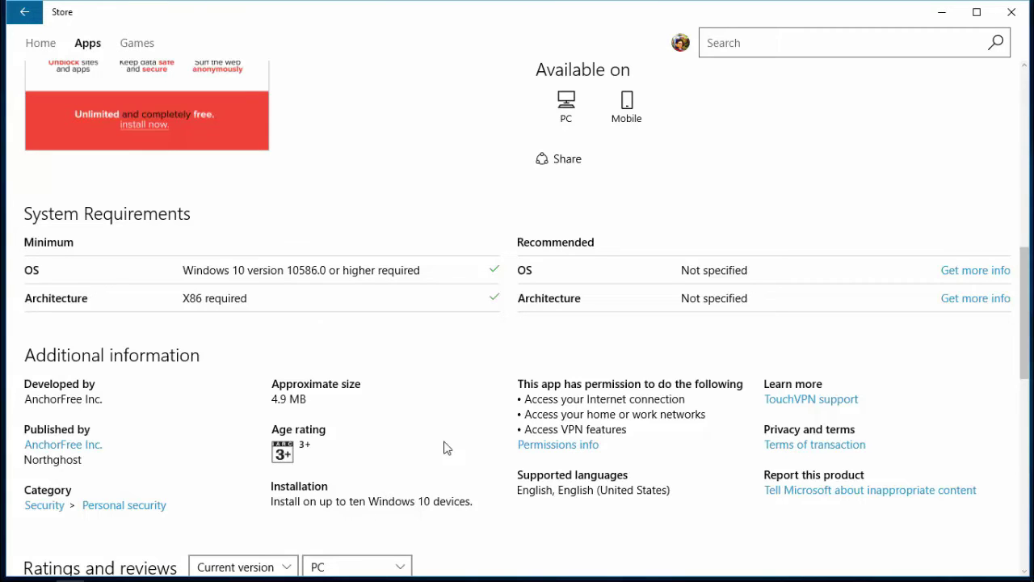
scroll(447, 447, down, 2)
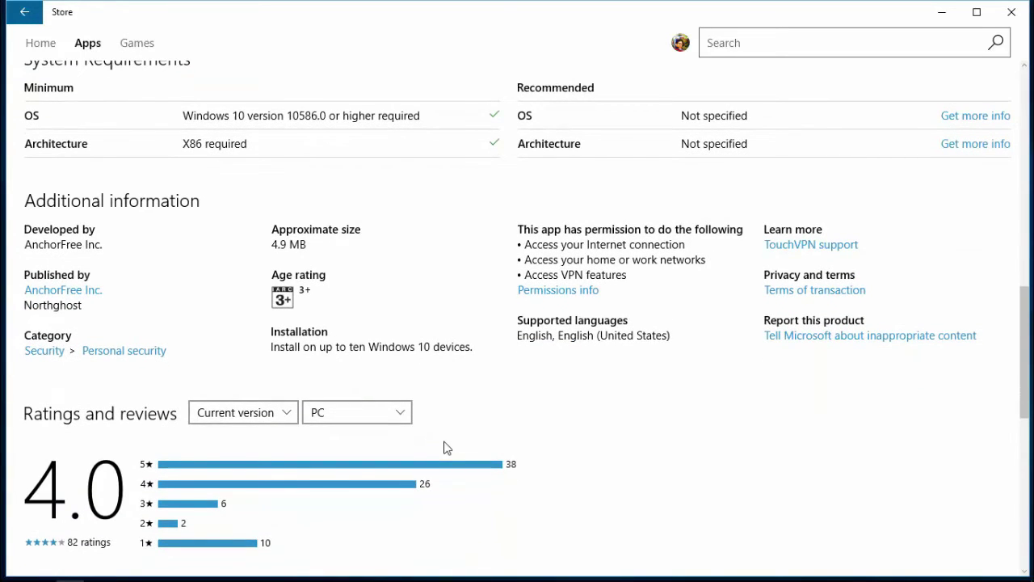
scroll(447, 447, up, 5)
scroll(447, 447, up, 6)
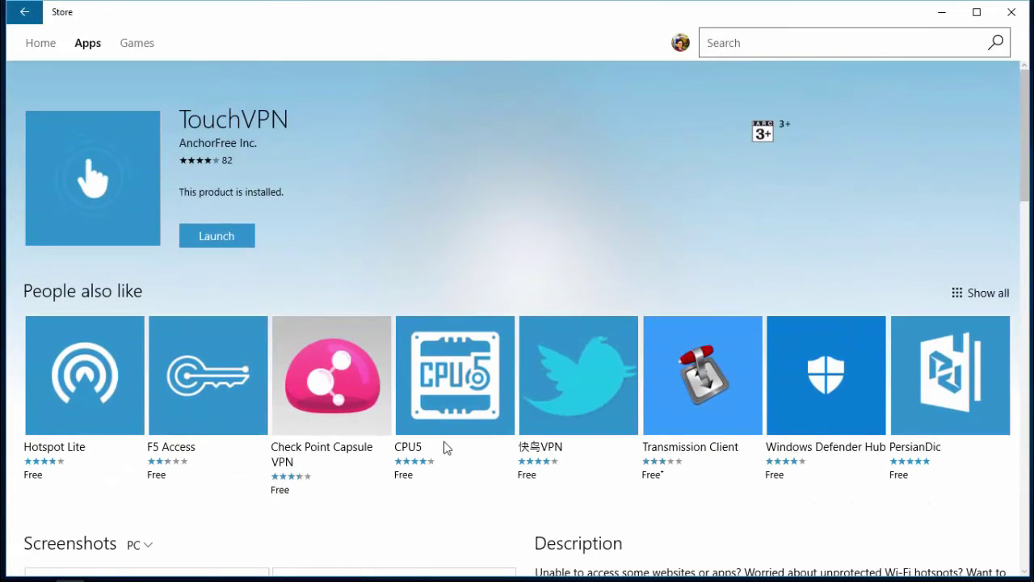
scroll(447, 447, down, 2)
scroll(447, 447, down, 1)
scroll(447, 447, down, 1)
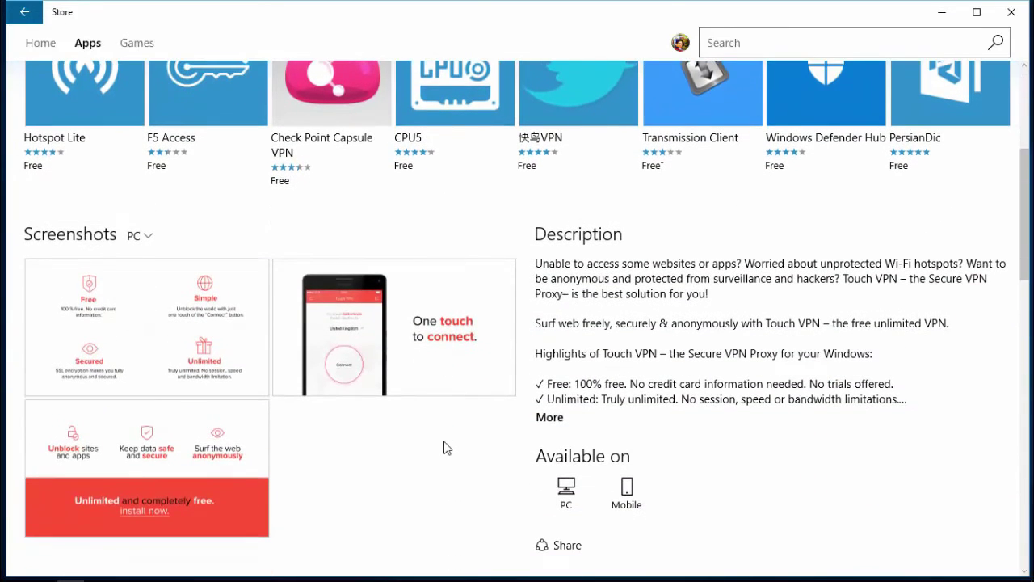
click(171, 372)
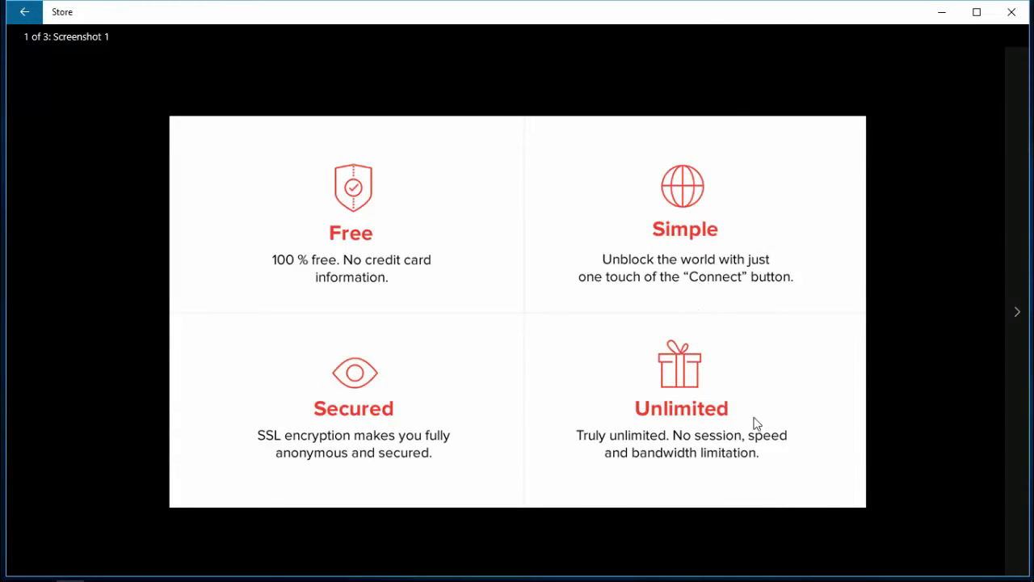
click(1018, 313)
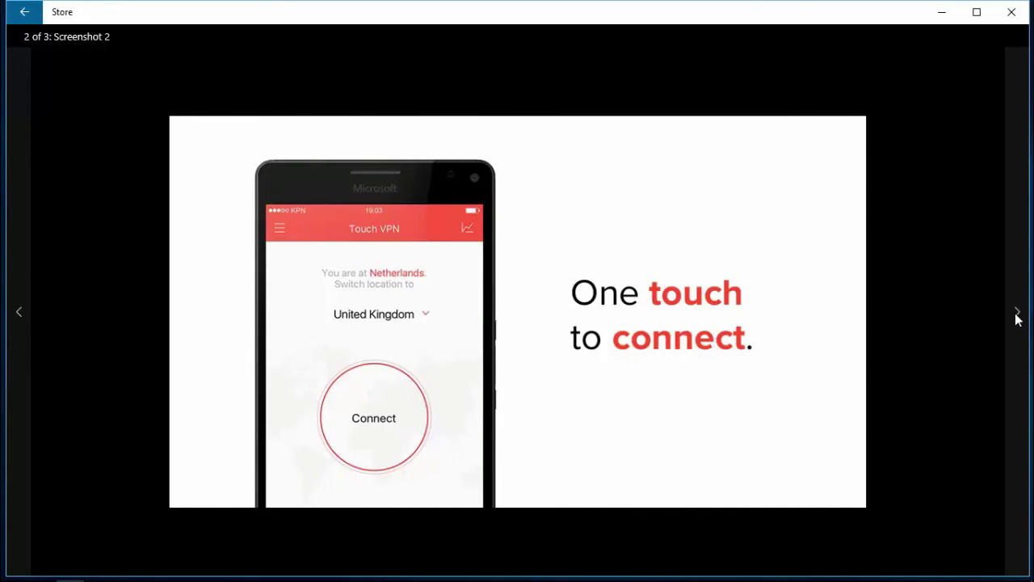
click(1018, 315)
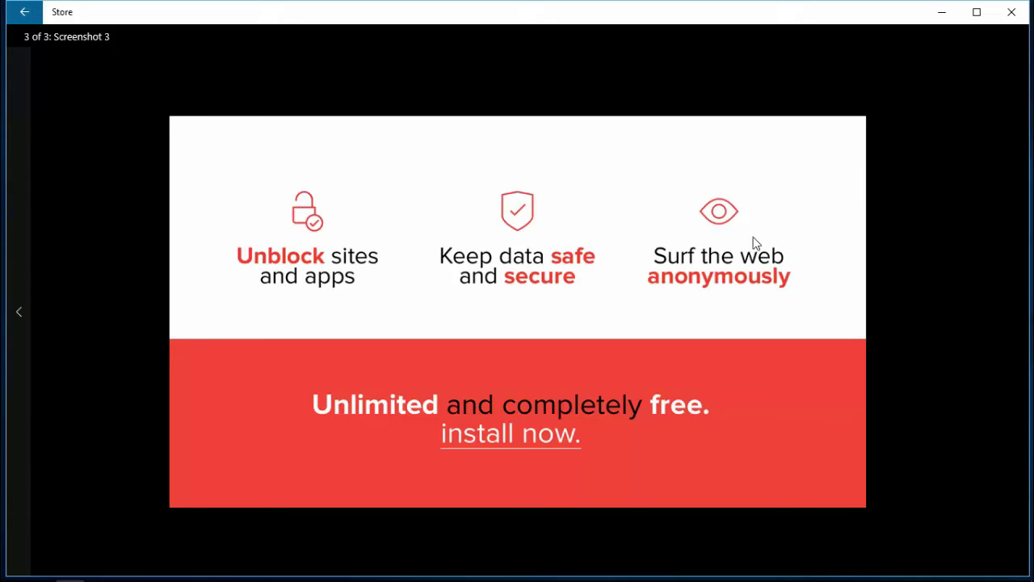
click(24, 14)
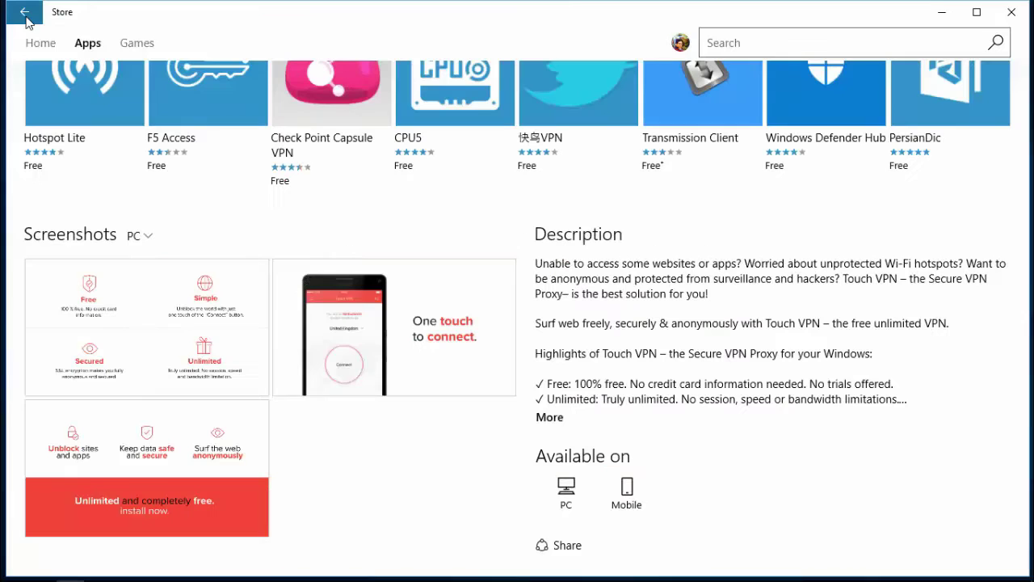
click(1027, 67)
click(1026, 67)
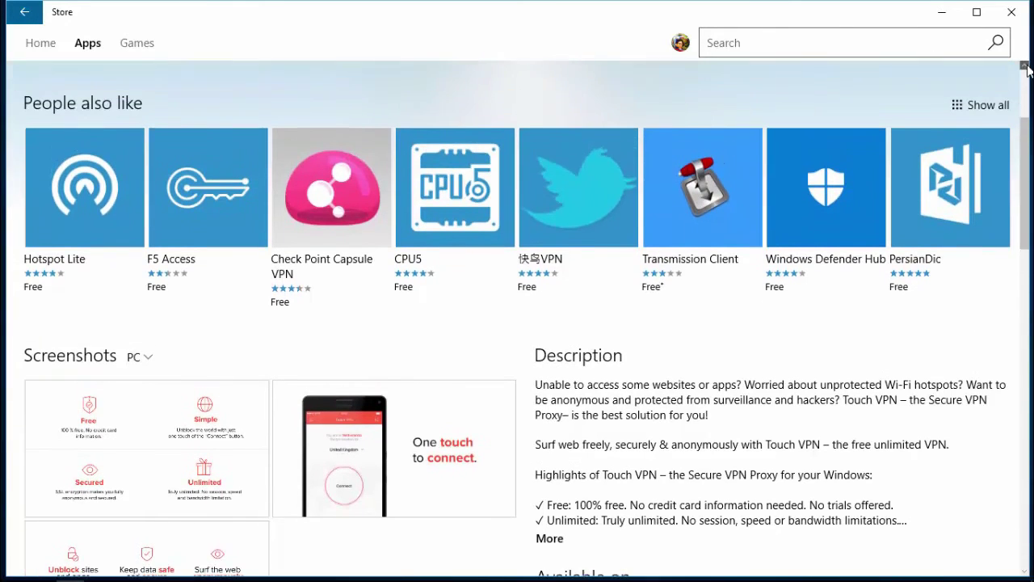
click(1026, 67)
click(1026, 67)
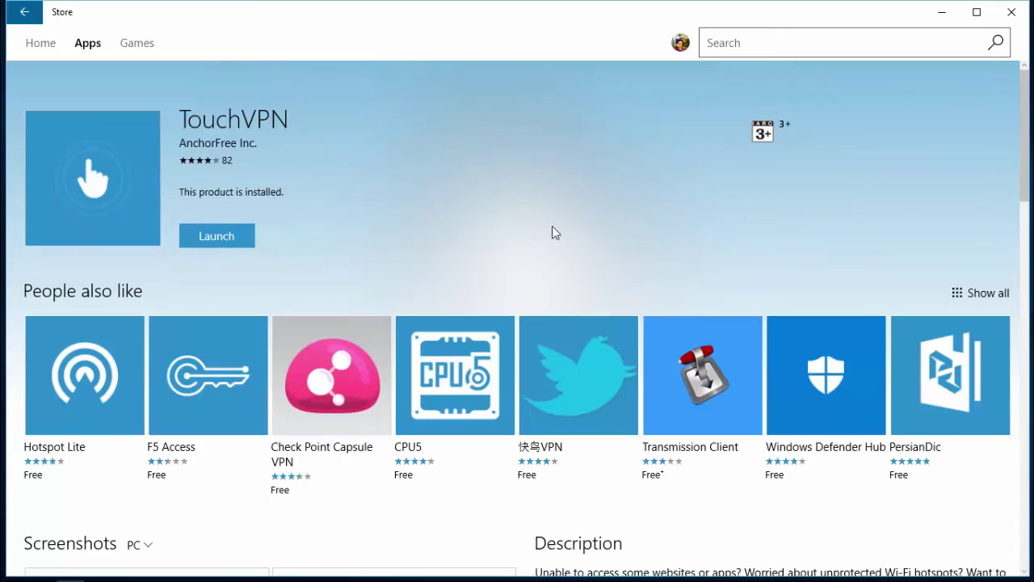
Hide the Store and search the Start menu for 'touchv' to find TouchVPN
click(939, 13)
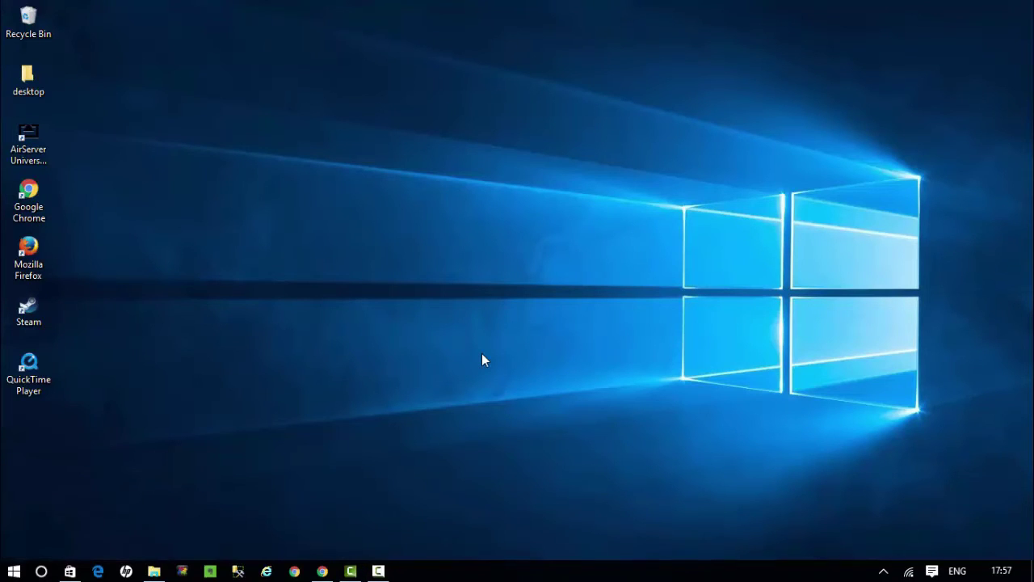
key(super)
text(t)
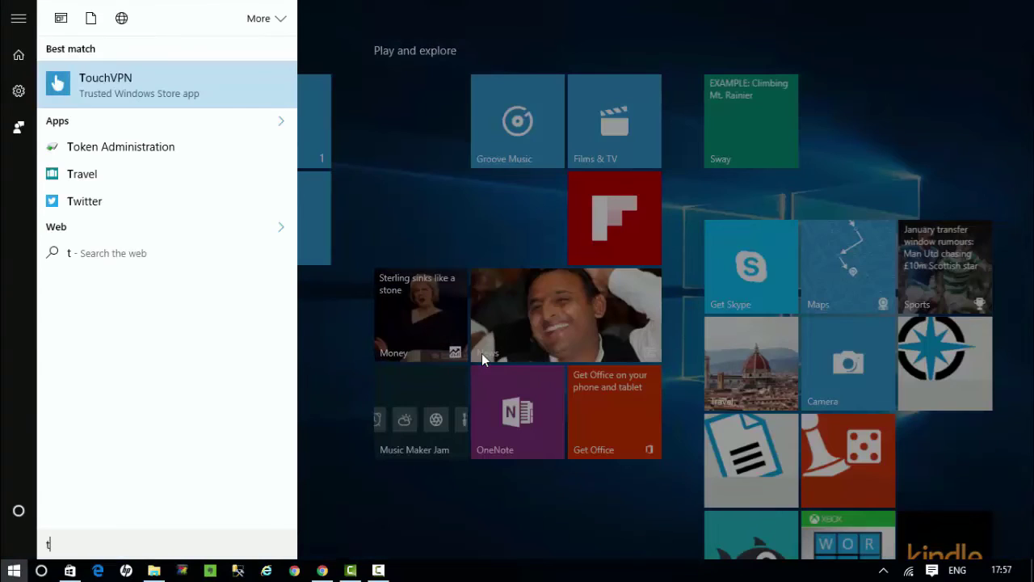
text(ouch)
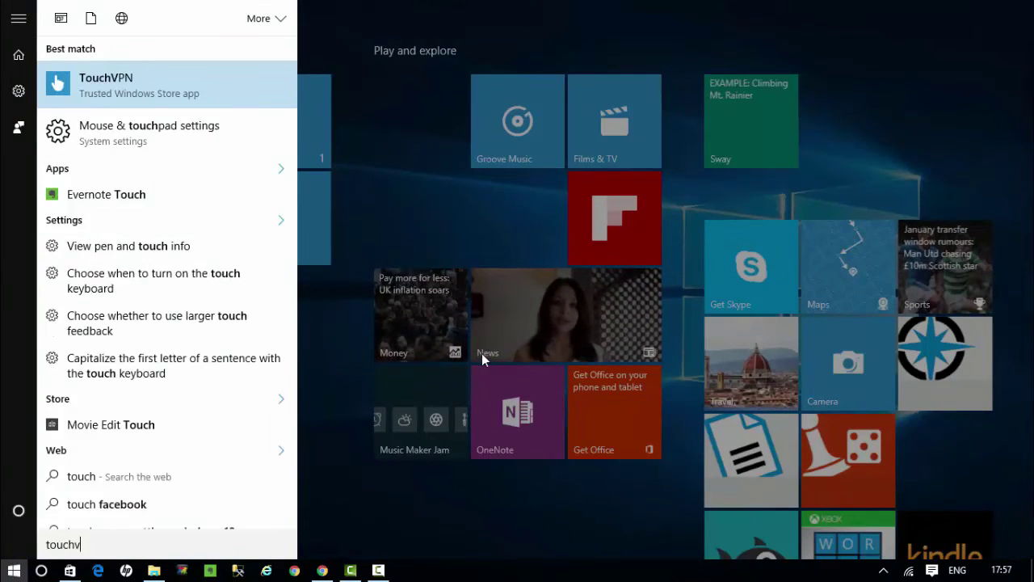
text(v)
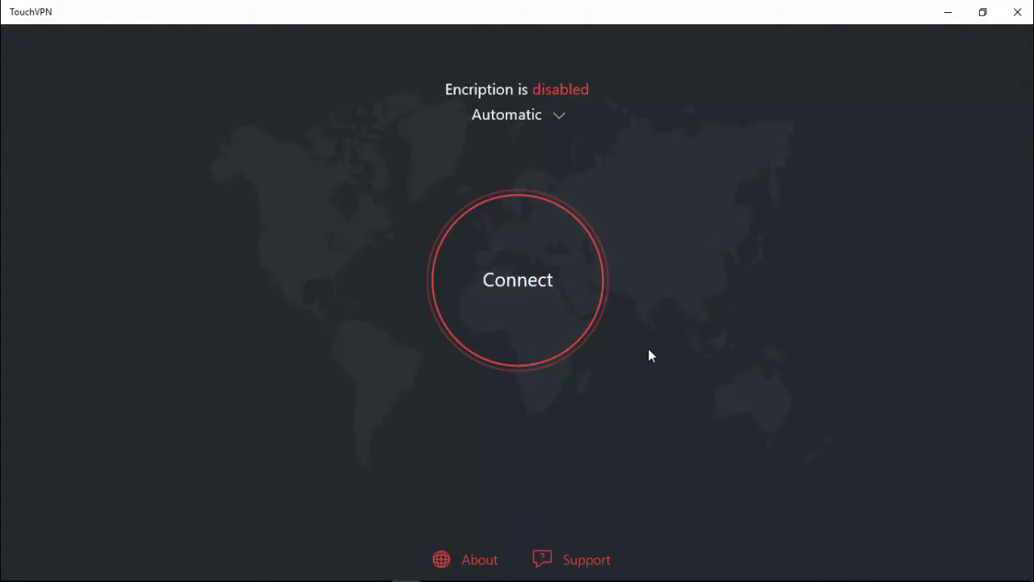
click(485, 558)
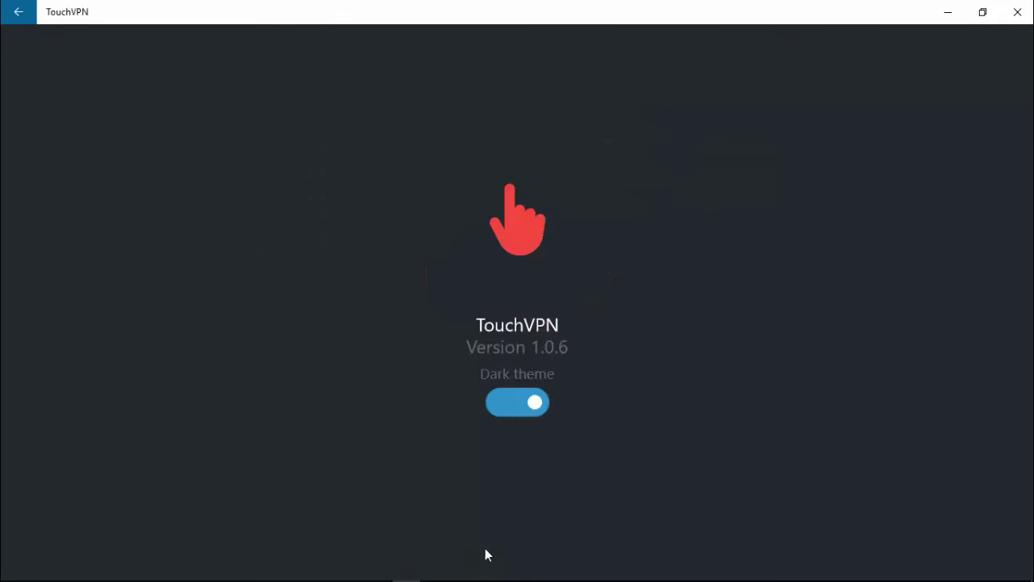
click(500, 411)
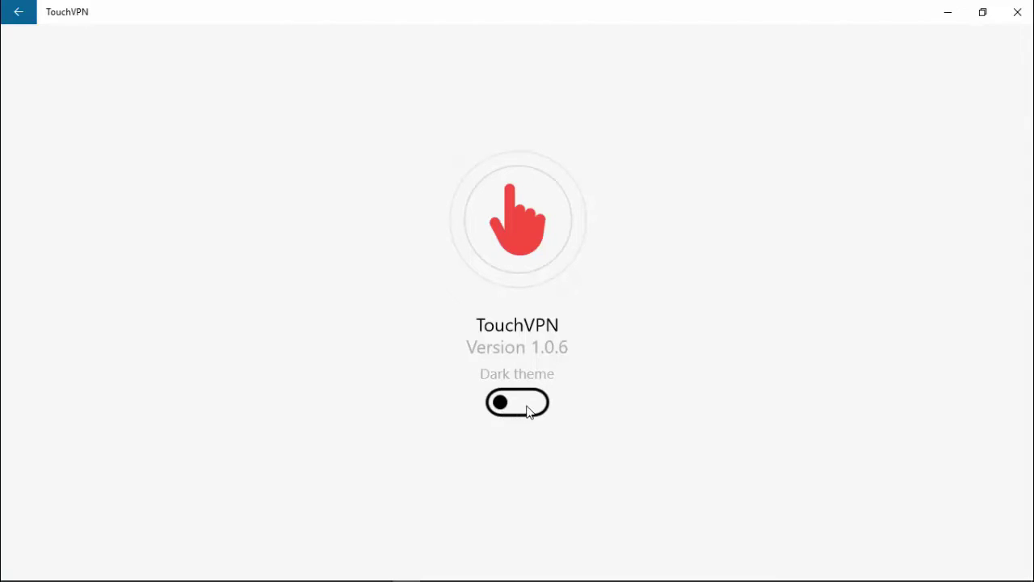
click(526, 411)
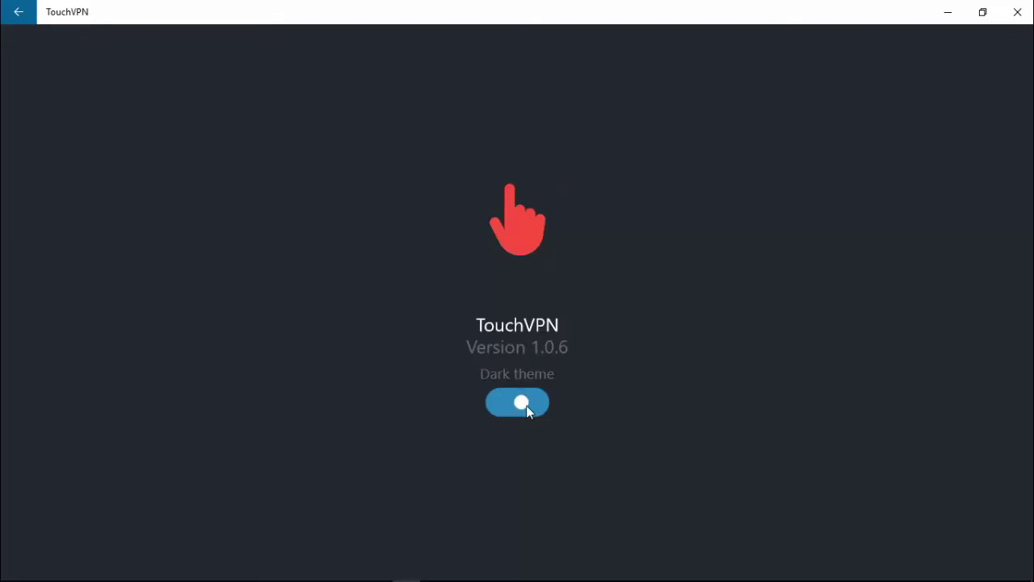
click(24, 13)
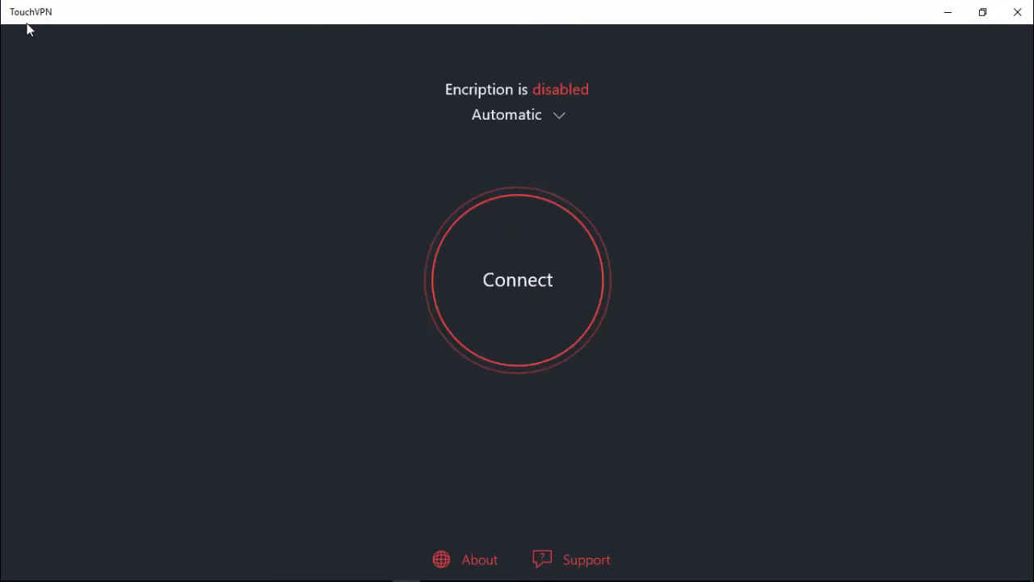
click(575, 560)
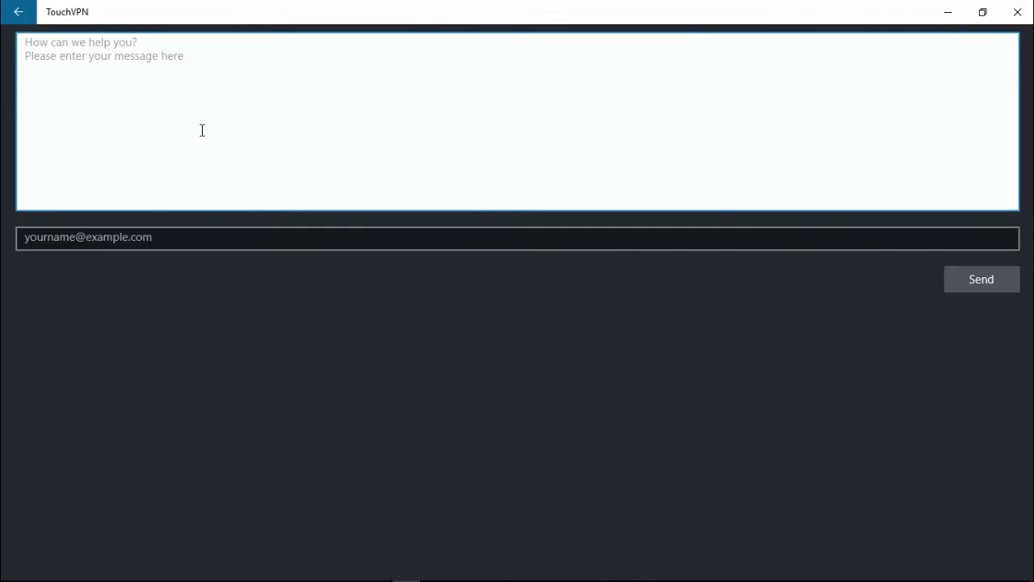
click(19, 14)
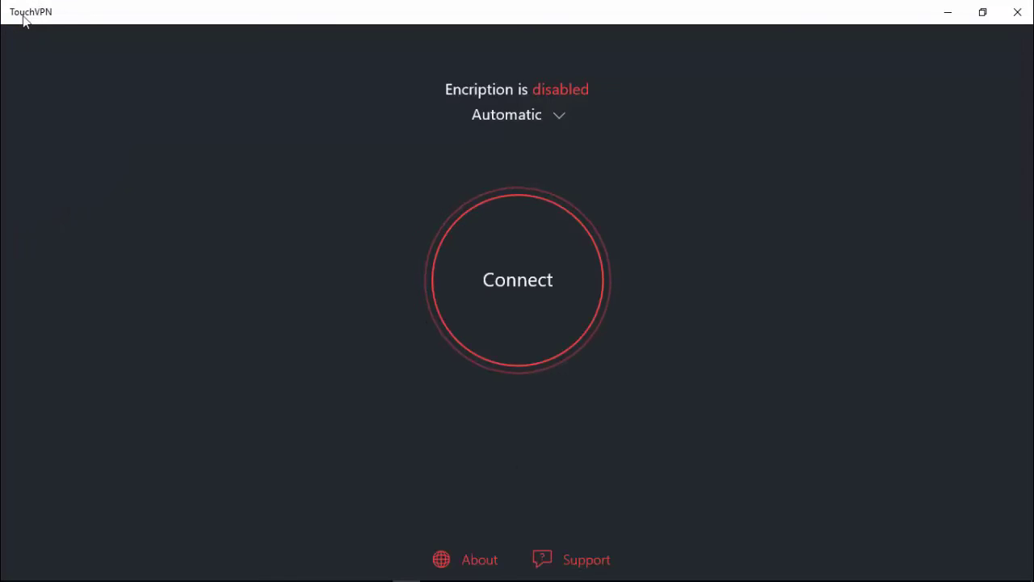
Start a VPN connection and switch the server location to Hong Kong SAR
click(574, 330)
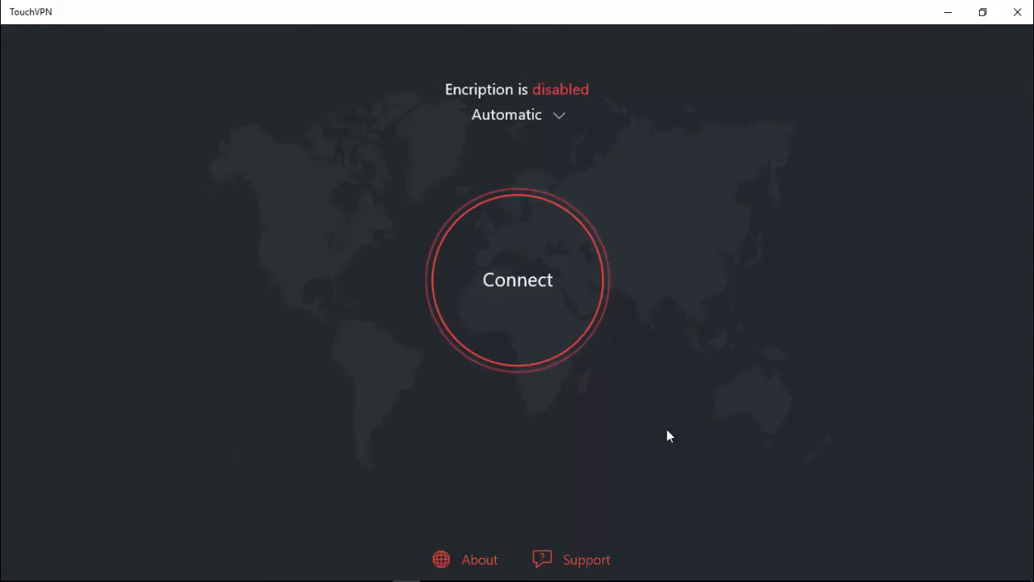
click(559, 125)
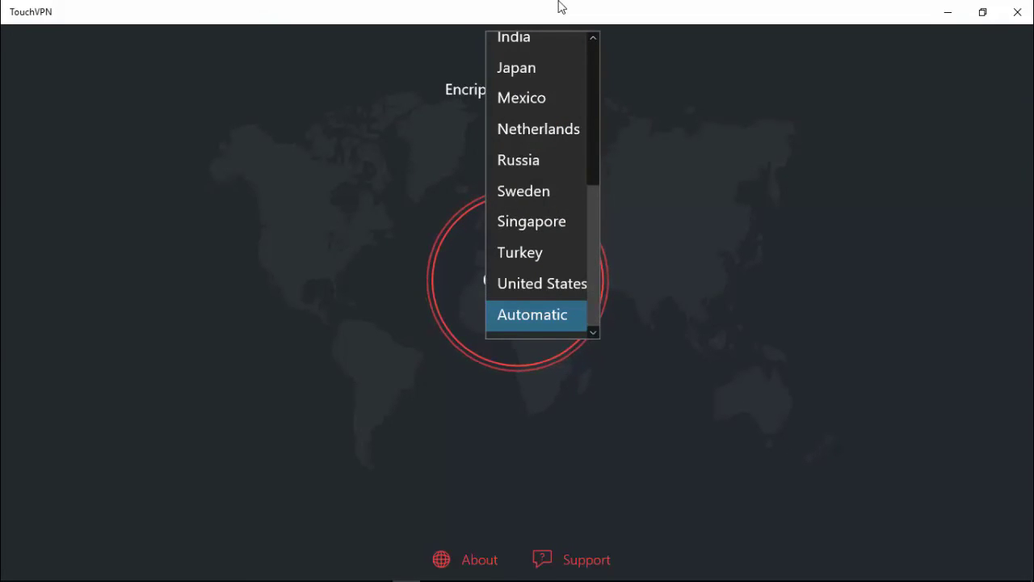
click(593, 38)
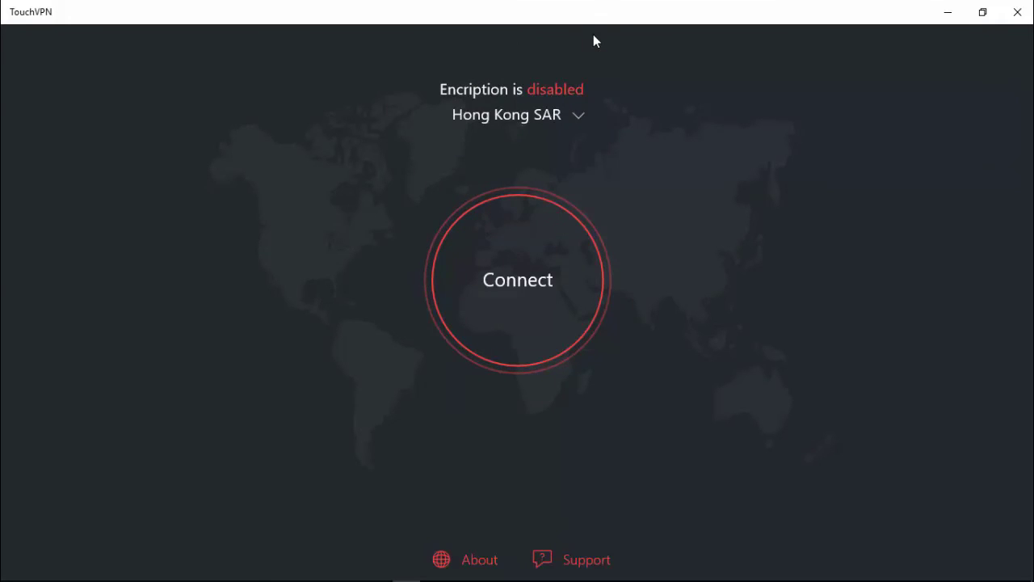
Change the server location to Australia and start connecting through it
click(576, 130)
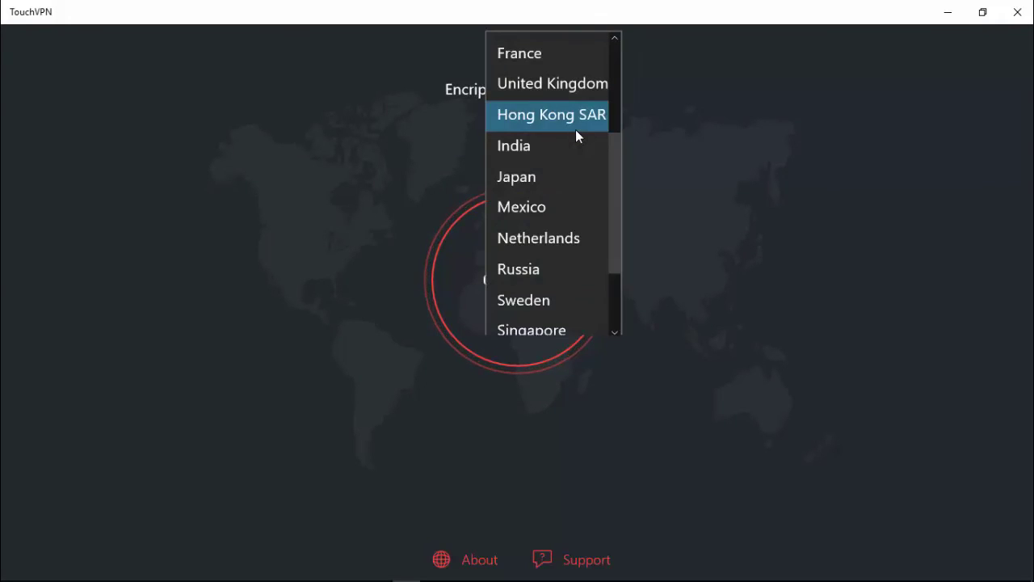
click(611, 39)
click(610, 39)
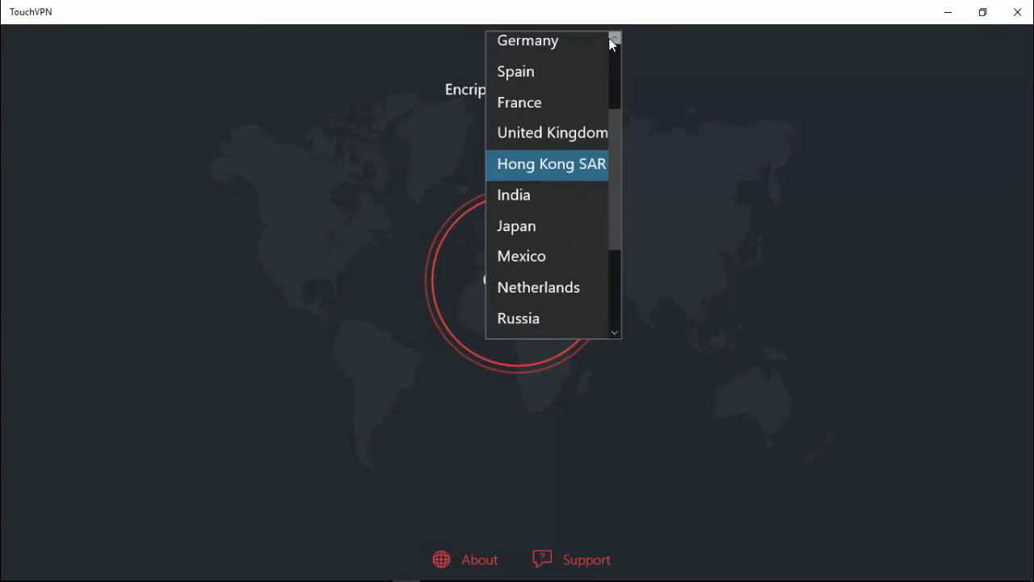
click(611, 38)
click(611, 39)
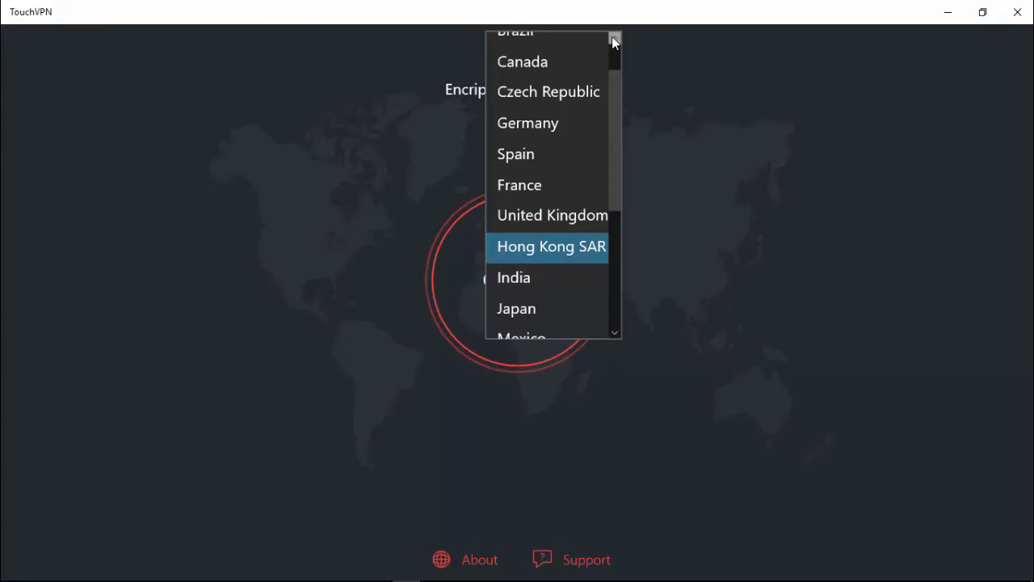
click(611, 39)
click(564, 56)
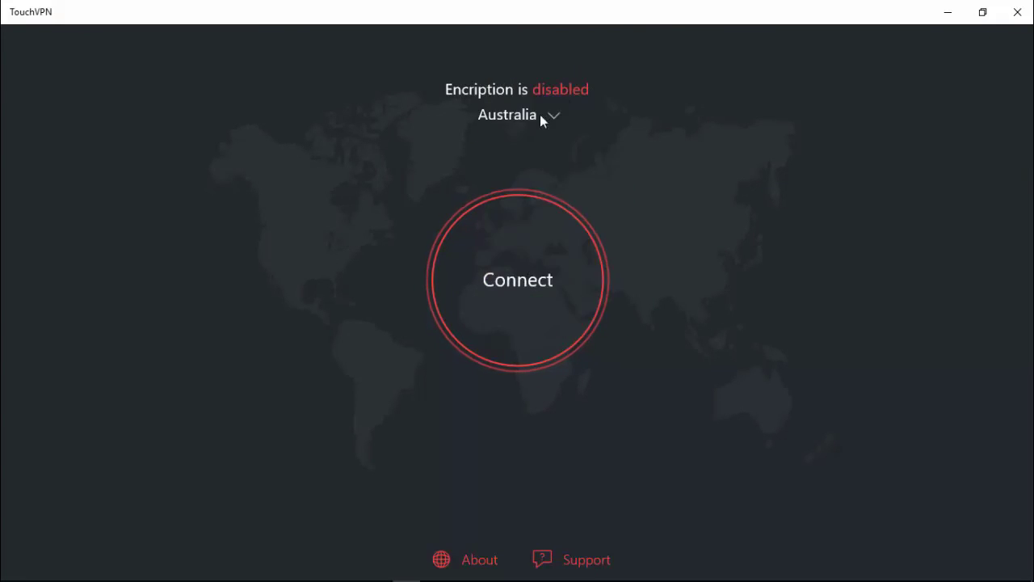
click(523, 297)
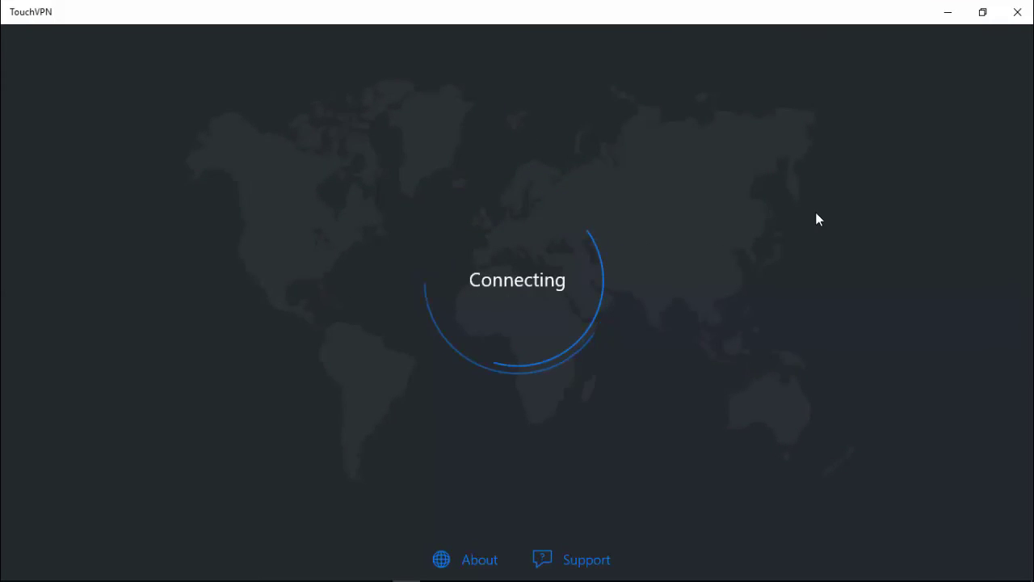